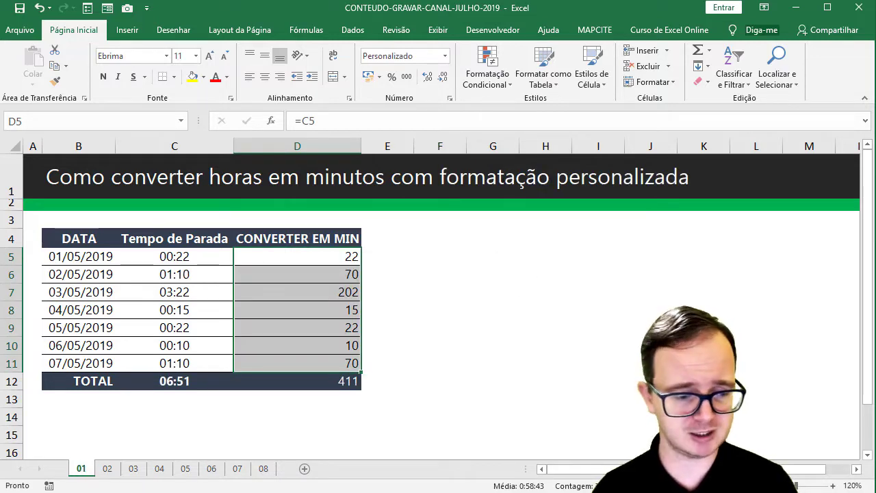
- On sheet 03, set the number format of cell D5 to Geral
click(133, 469)
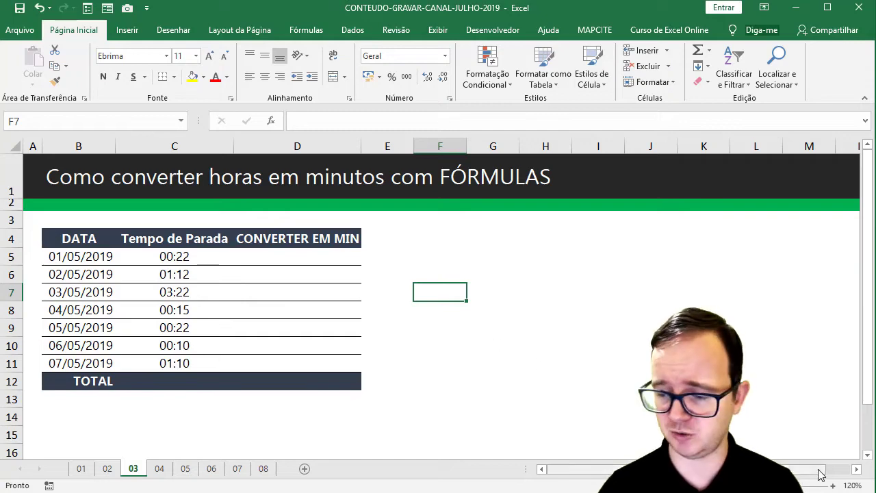
click(833, 486)
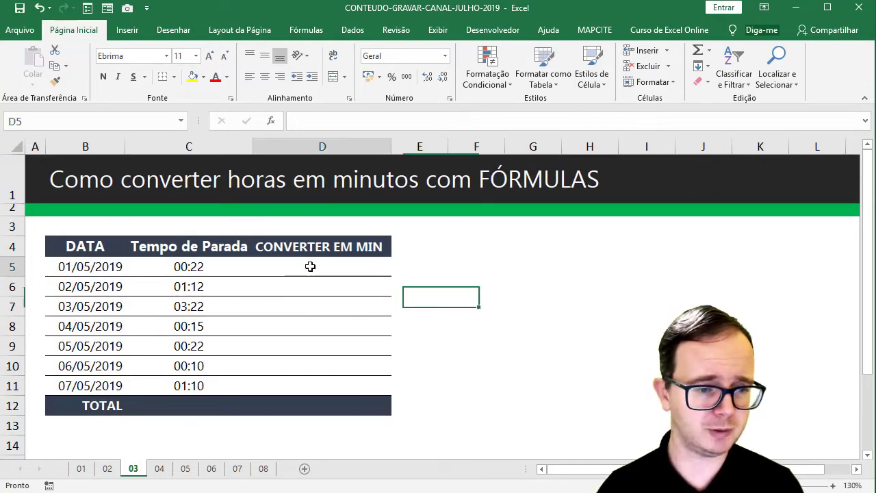
click(310, 266)
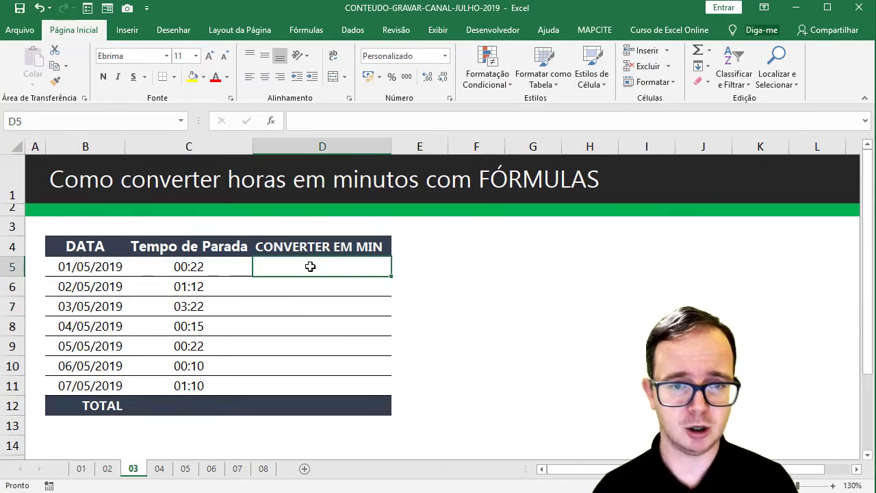
click(445, 56)
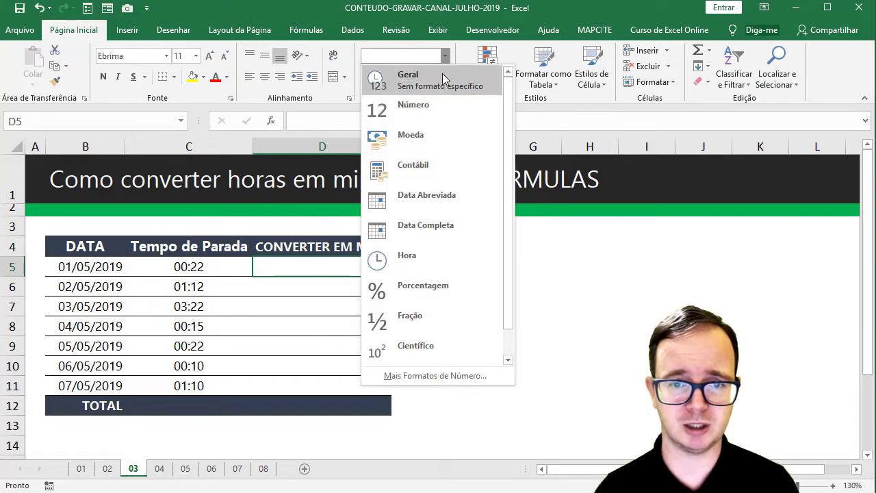
click(443, 77)
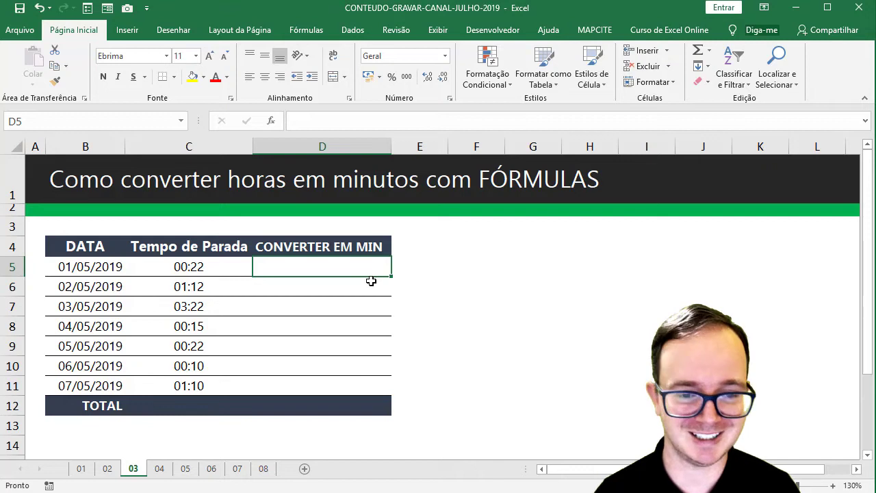
- Enter the formula =HORA(C5) in cell D5 to extract the hour from the first stop time
text(=)
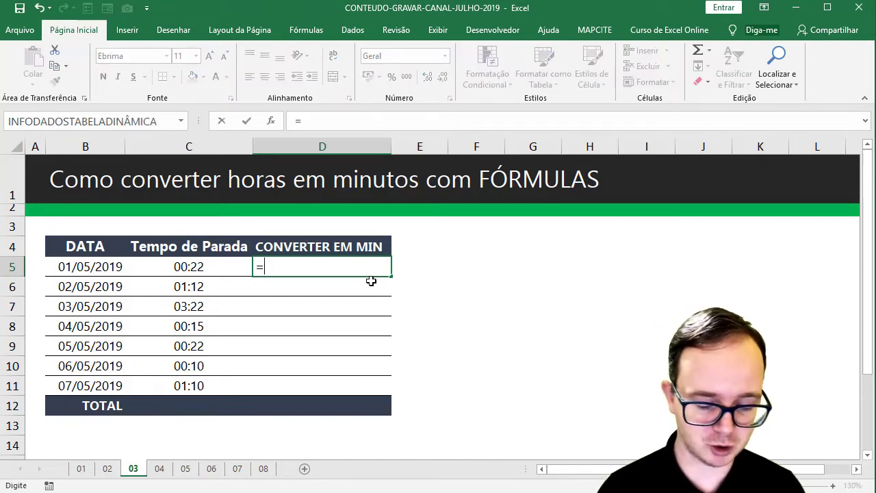
text(hora()
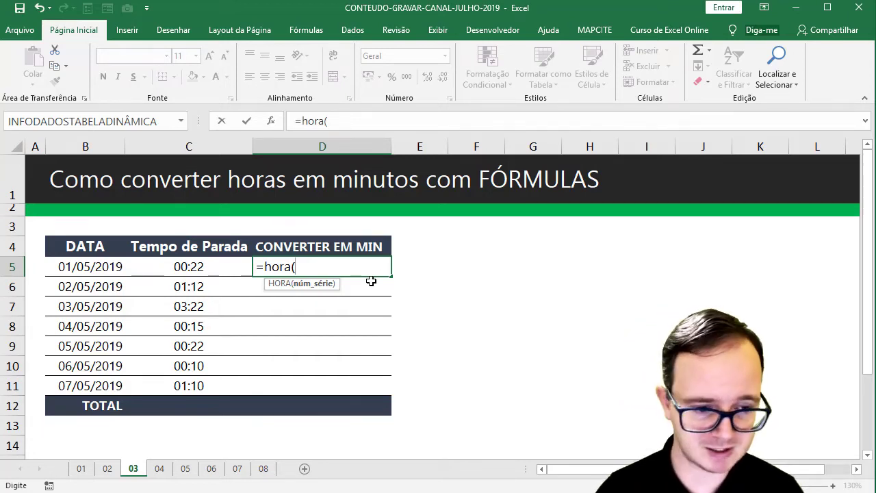
click(196, 264)
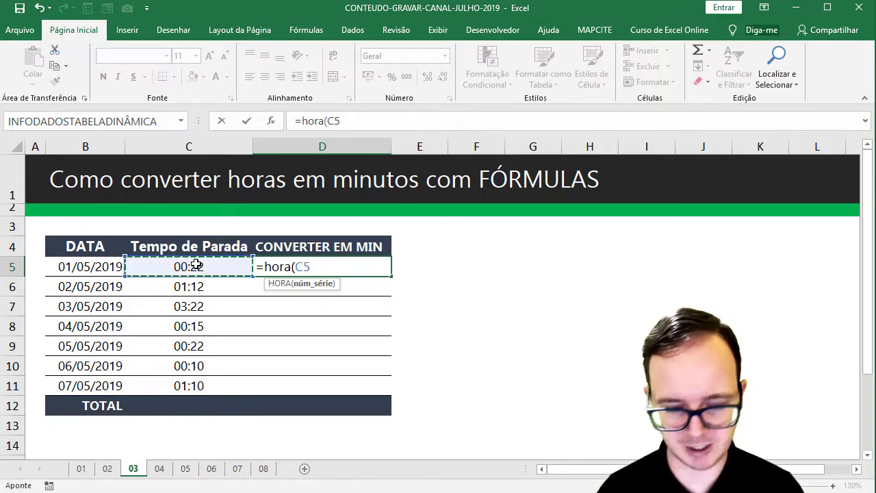
text())
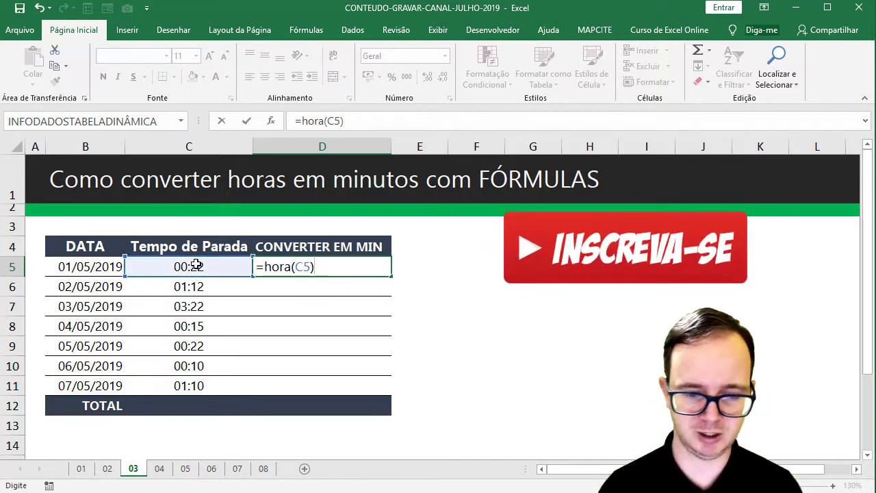
key(Return)
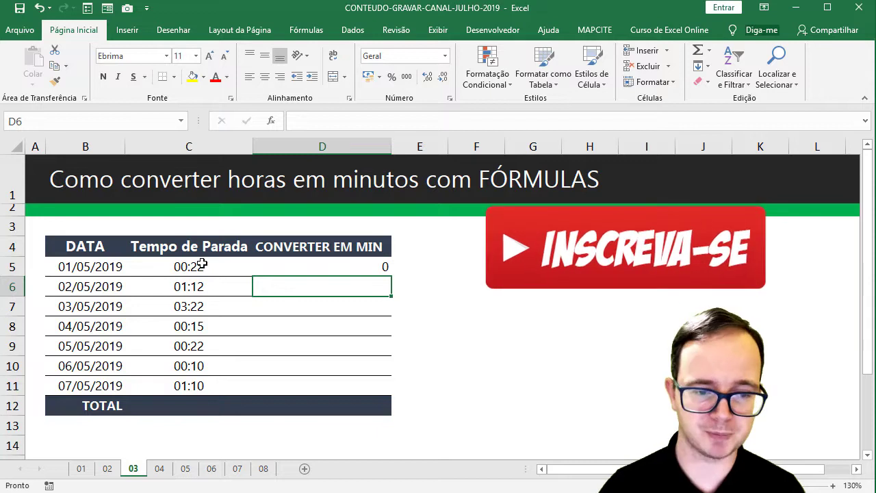
- Extend the formula in D5 to =HORA(C5)*60+MINUTO(C5)
double_click(317, 269)
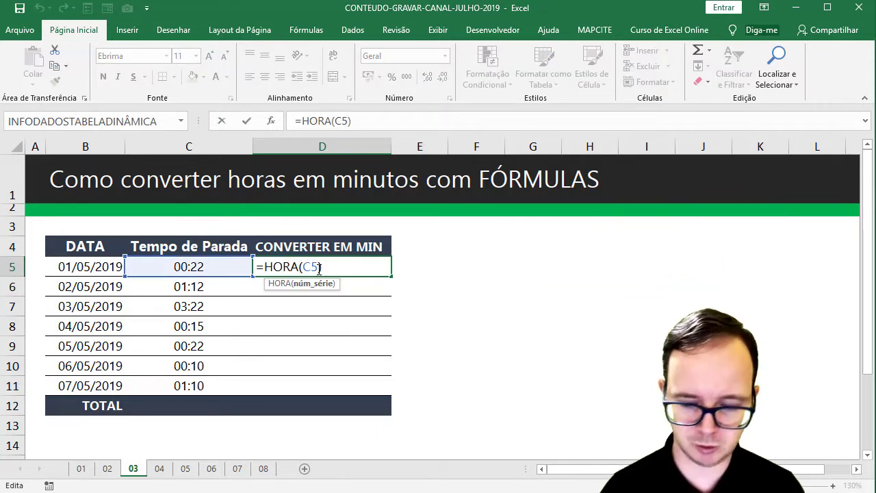
key(Left)
key(Left)
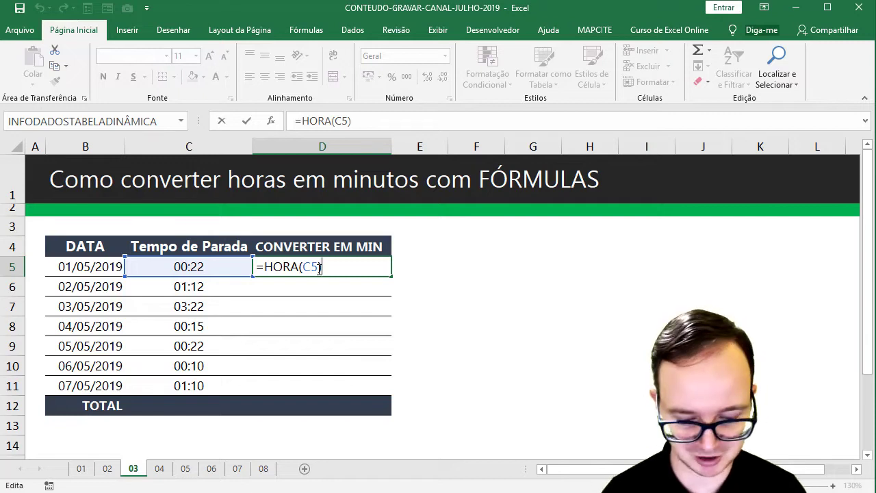
text(*)
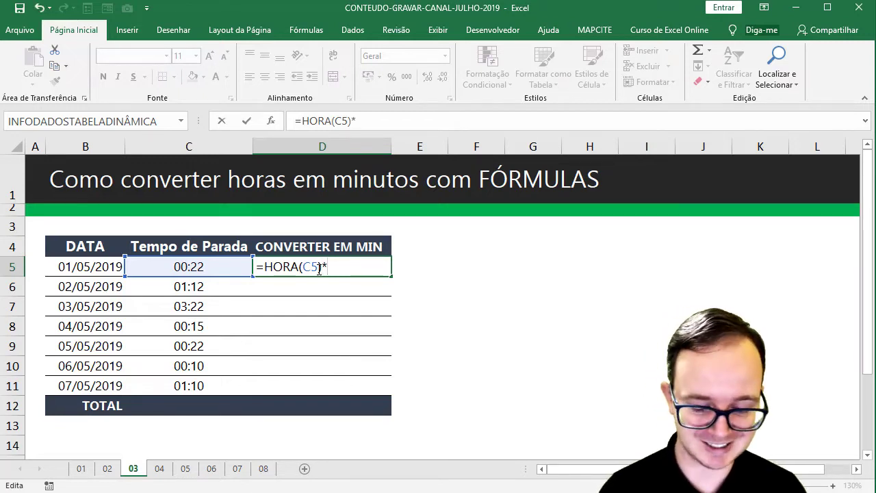
text(60)
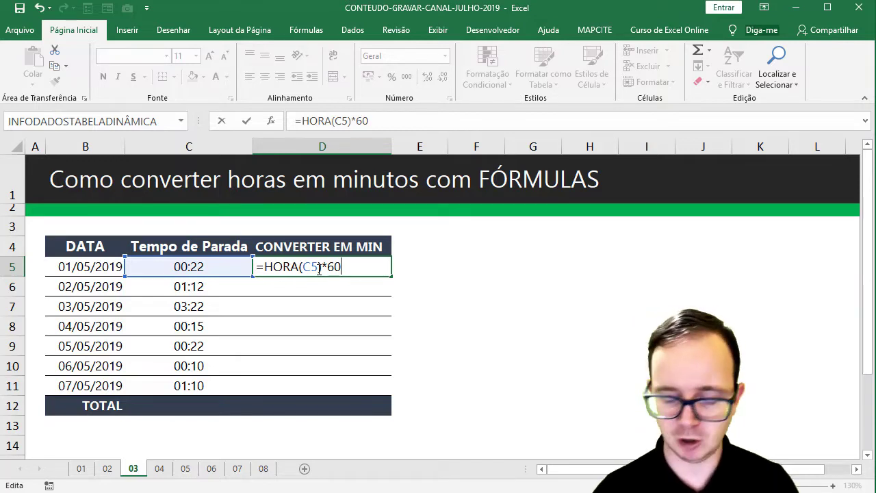
text(+)
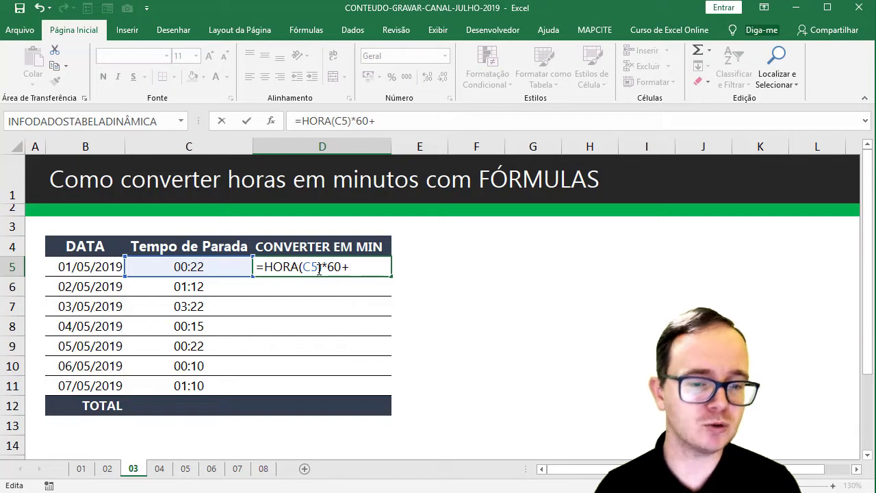
text(mi)
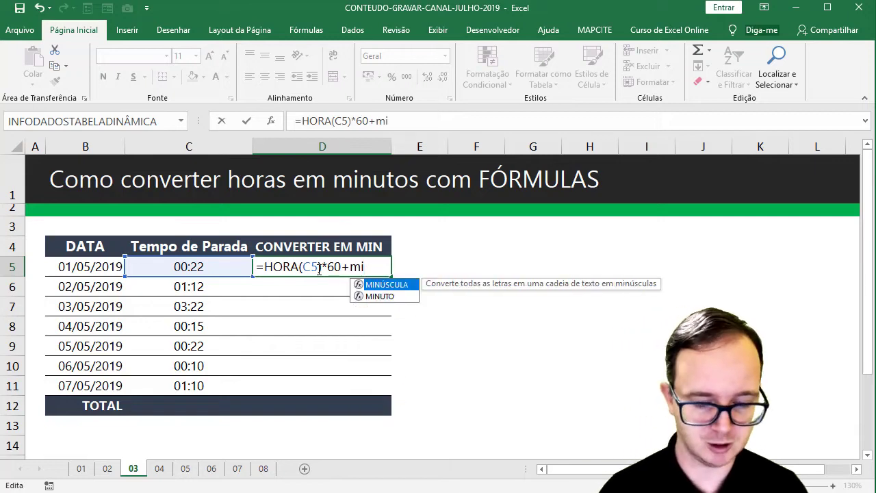
text(nuto()
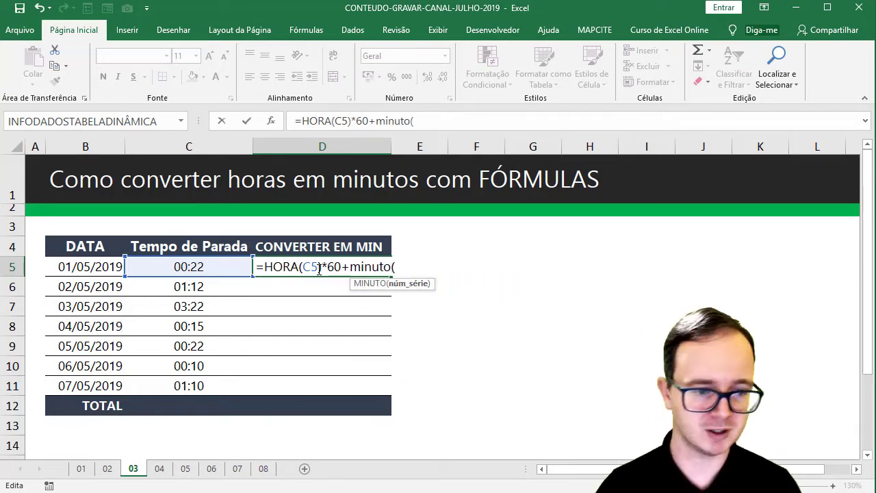
click(197, 267)
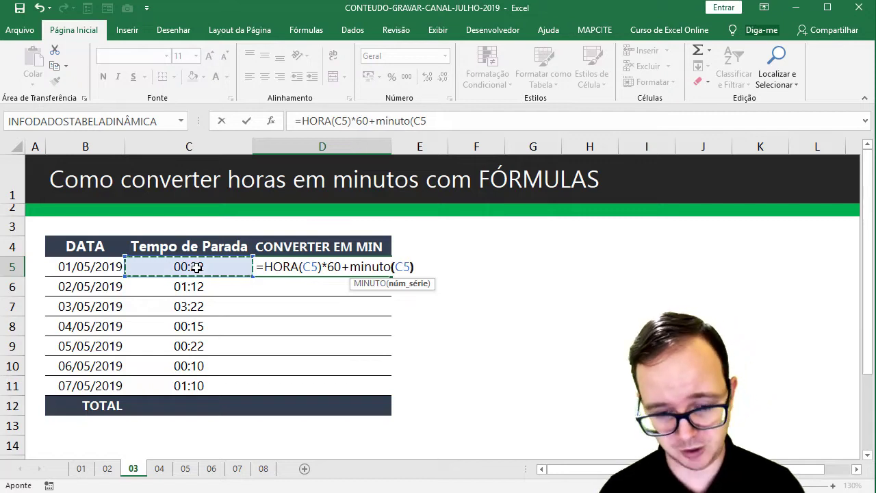
text())
key(Return)
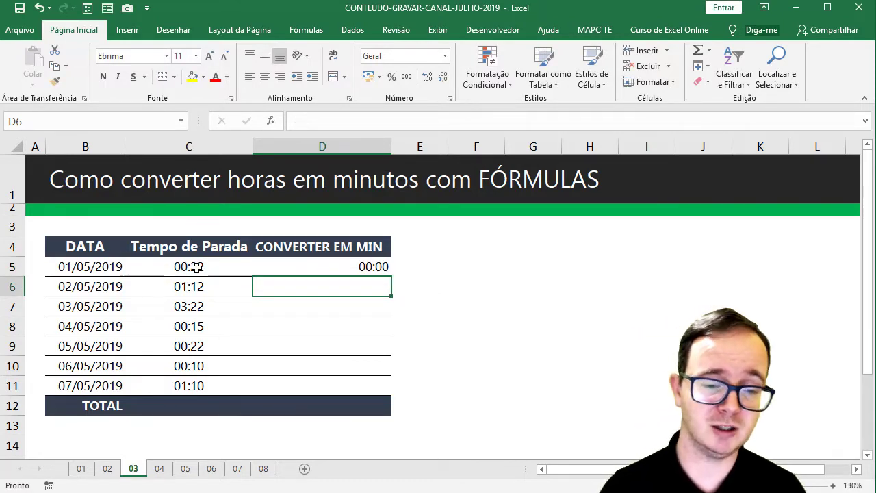
- Format D5 as Número with no decimal places and fill its formula down to D11
click(296, 262)
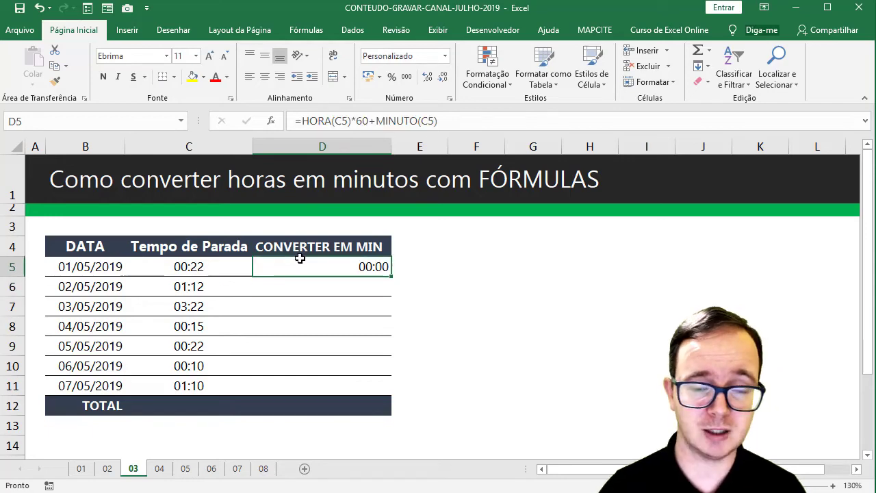
click(445, 55)
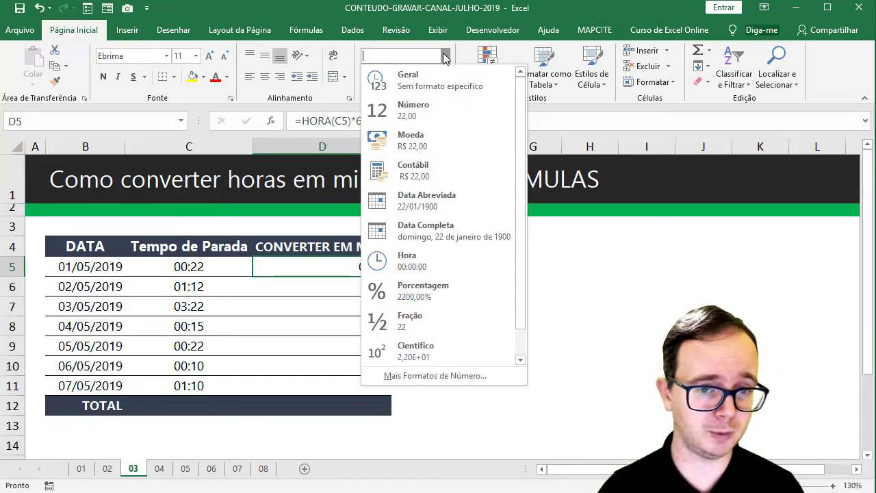
click(413, 110)
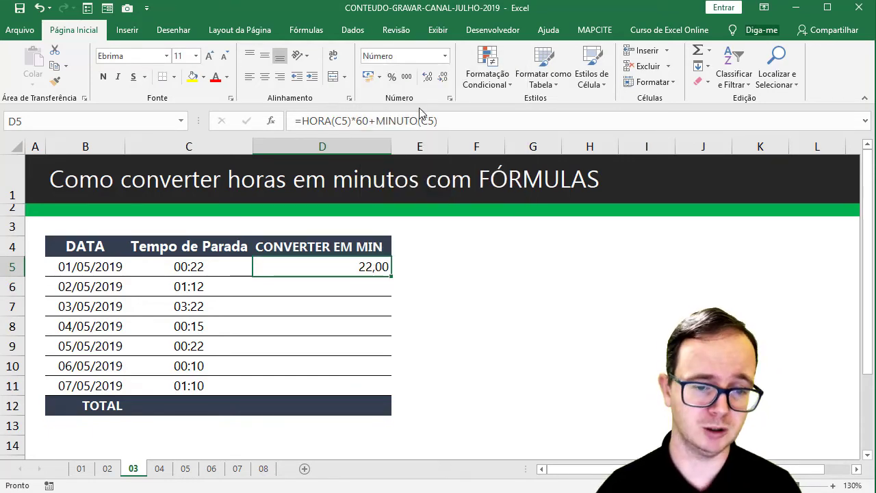
click(443, 77)
click(442, 76)
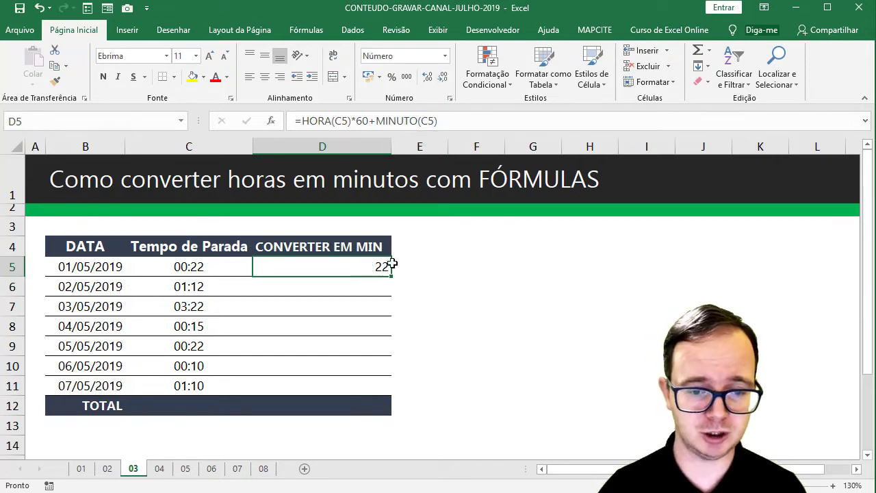
drag(391, 275, 378, 401)
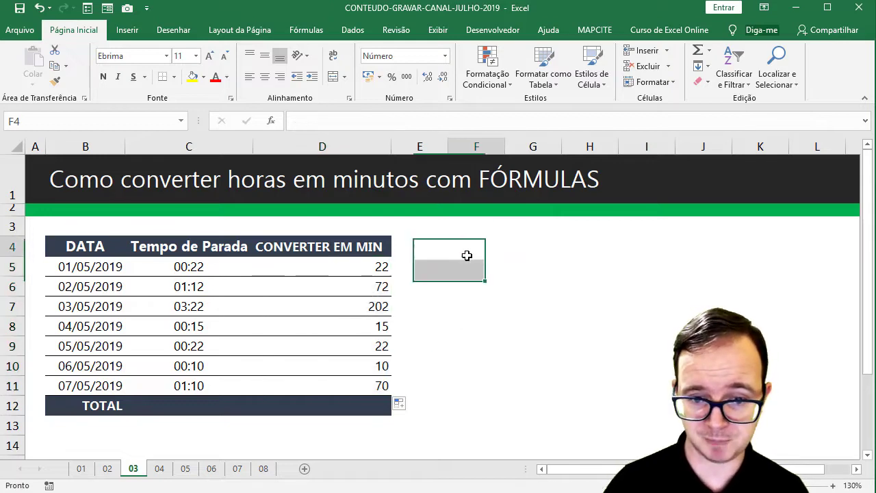
- Enter the formula =HORA(C6) in cell F4 beside the table
click(466, 255)
text(=hora()
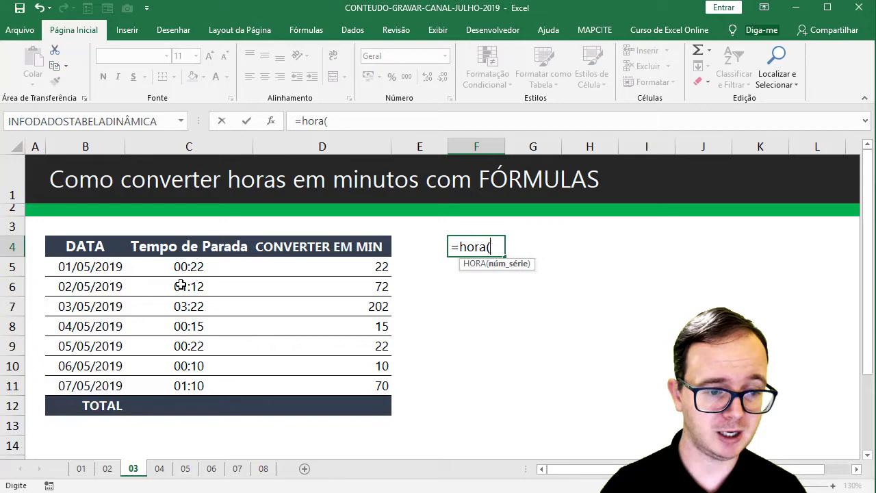
click(171, 287)
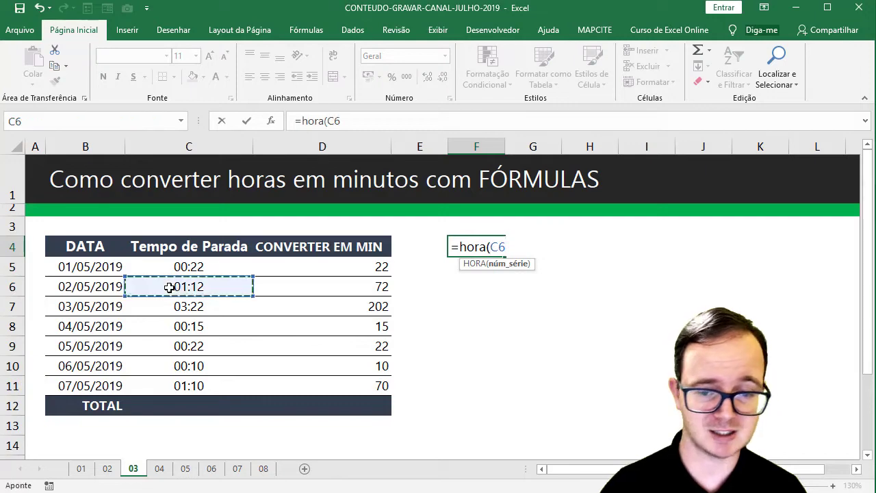
text())
key(Return)
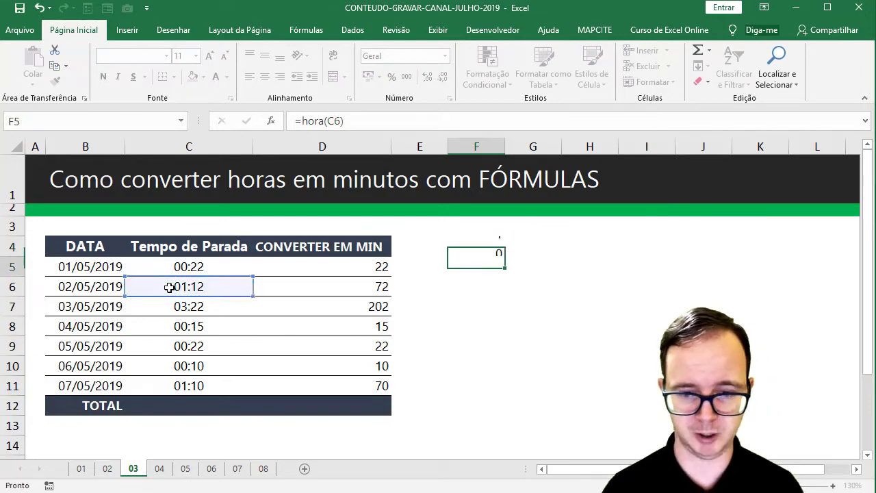
- Enter the formula =MINUTO(C6) in cell F5
text(=minuto()
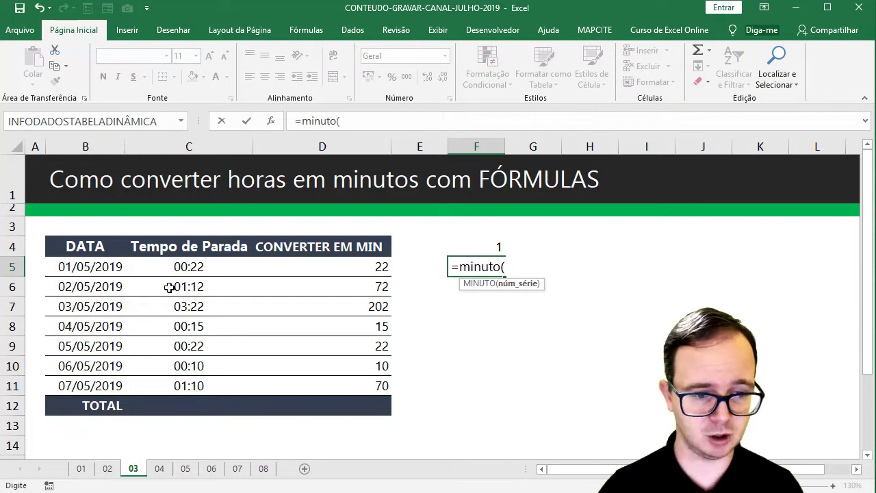
click(169, 288)
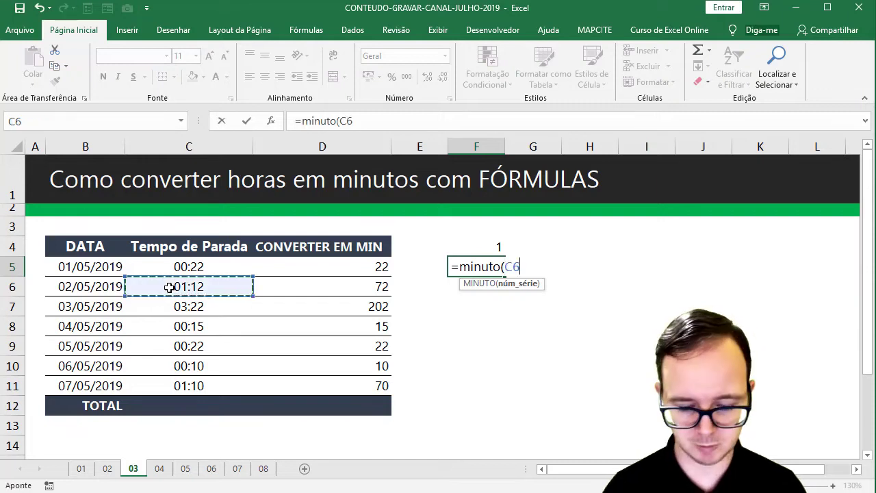
text())
key(Return)
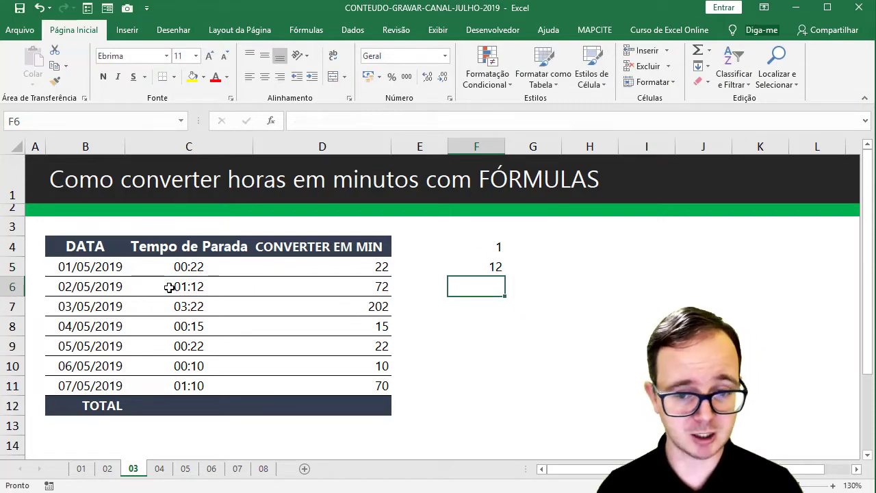
- Change the formula in F4 to =HORA(C6)*60 and format the cell as Número
double_click(478, 250)
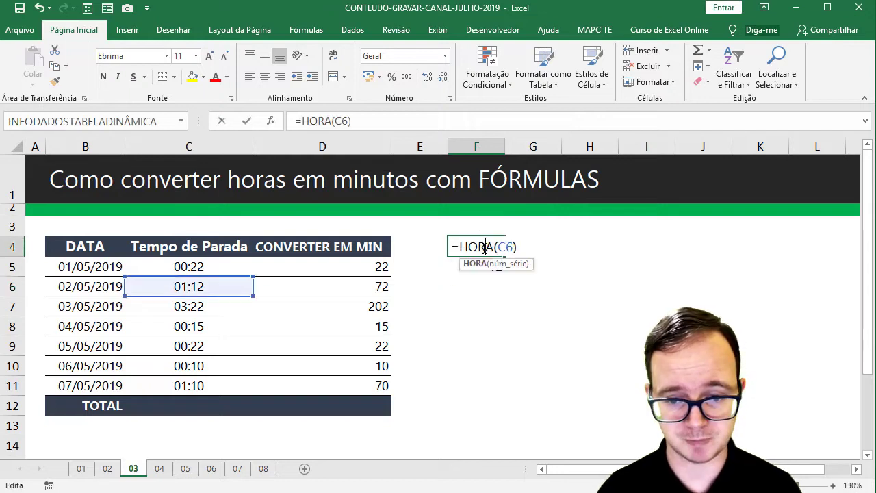
text(*60)
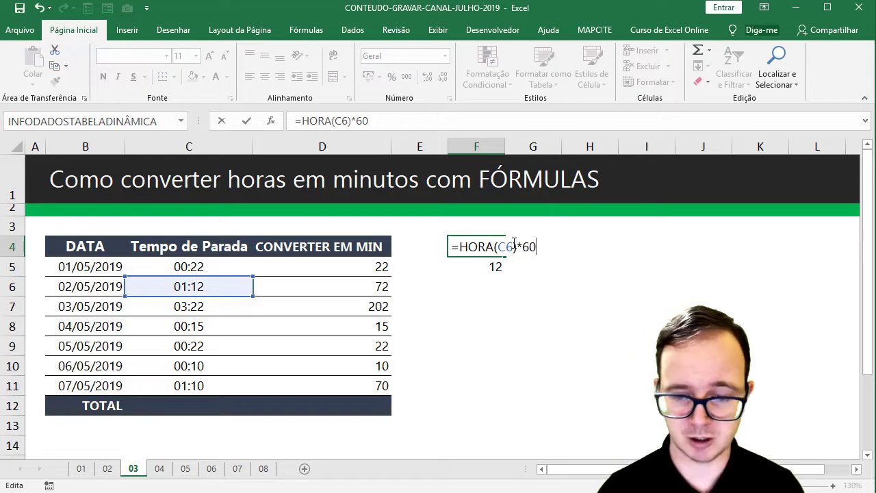
key(Return)
key(Up)
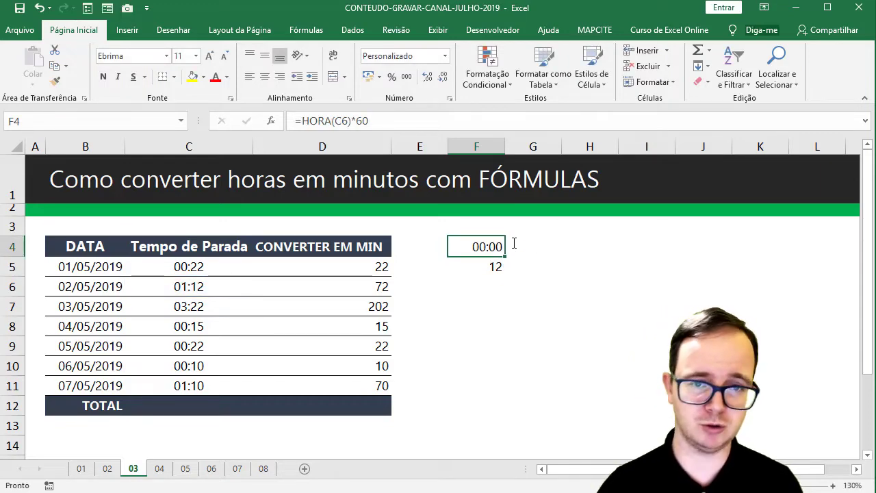
click(445, 55)
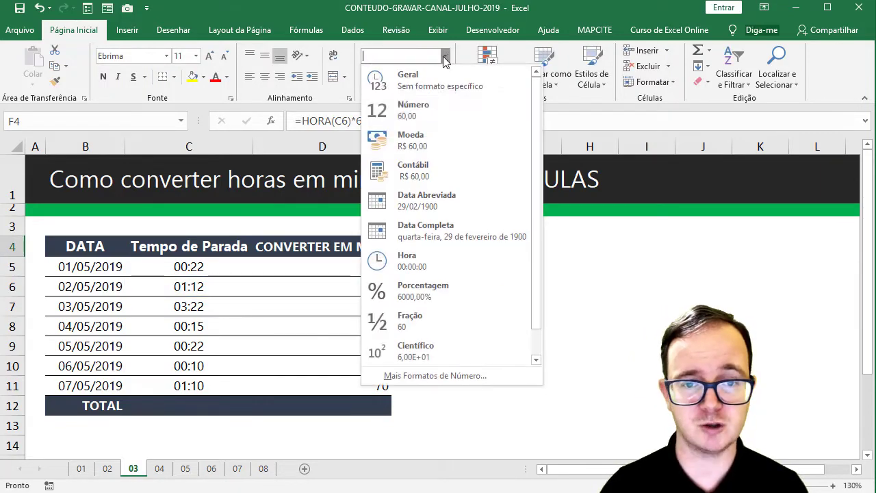
click(434, 110)
- Add the converted hours and the minutes in cell F6 with the formula =F4+F5
click(493, 267)
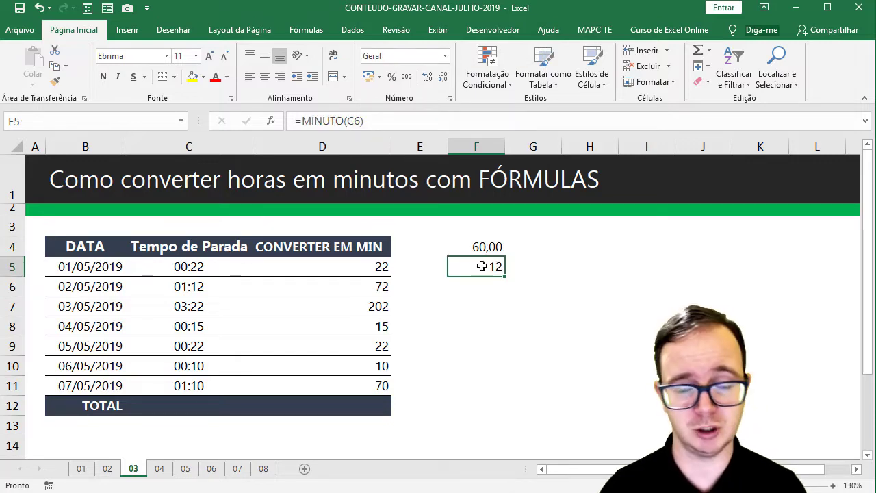
click(490, 281)
text(=)
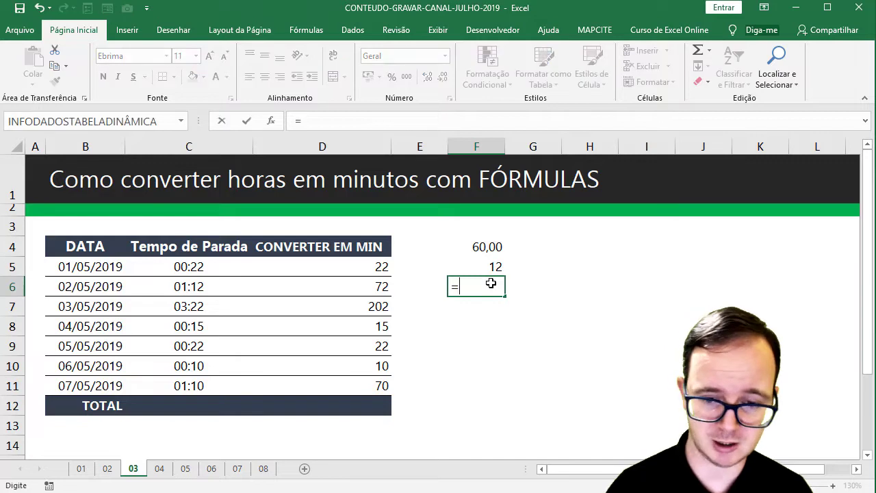
key(Up)
key(Up)
text(+)
key(Up)
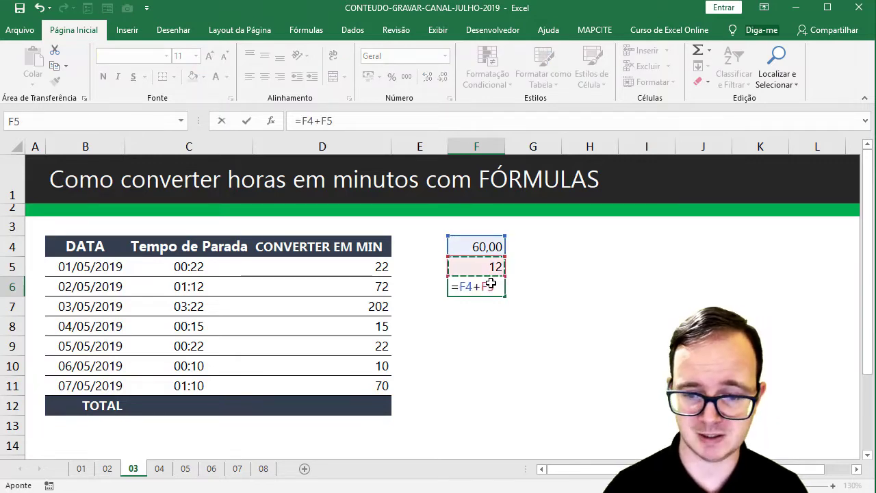
key(Return)
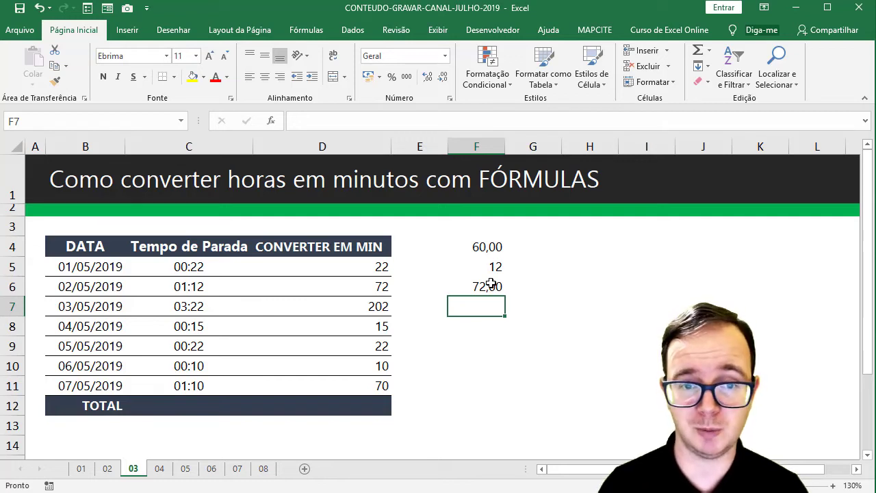
- Write the minutes format code [m] in cell F8 below the worked example
key(Down)
text([m])
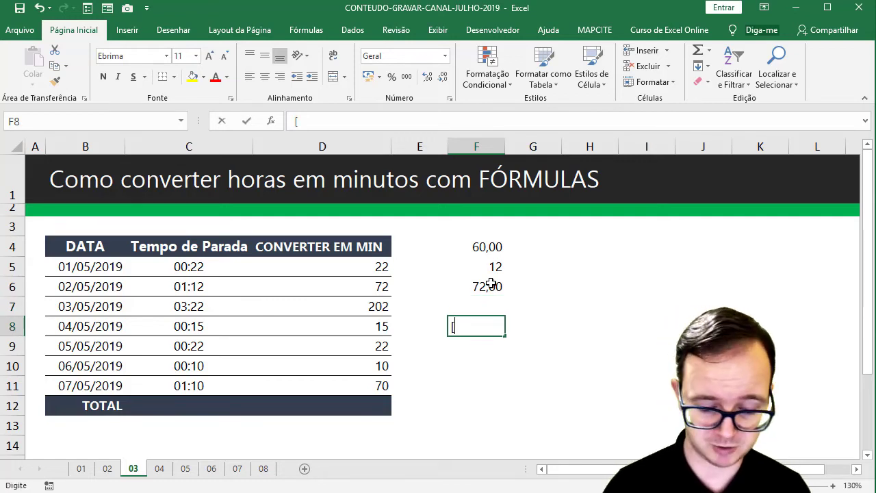